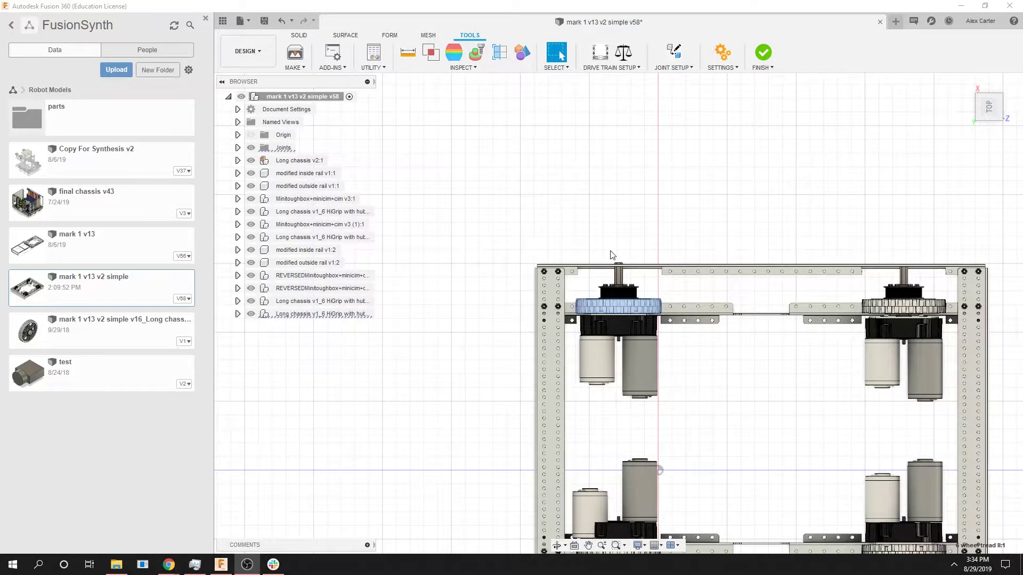
- Open the joint editor and locate the wheel belonging to joint Rev7 in the model
middle_drag(618, 171, 473, 62)
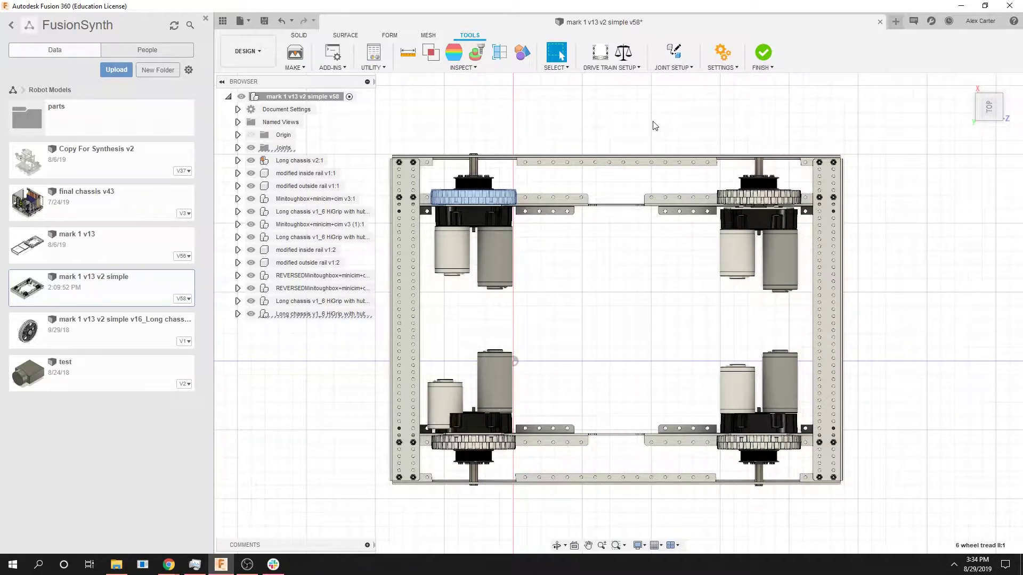
click(672, 53)
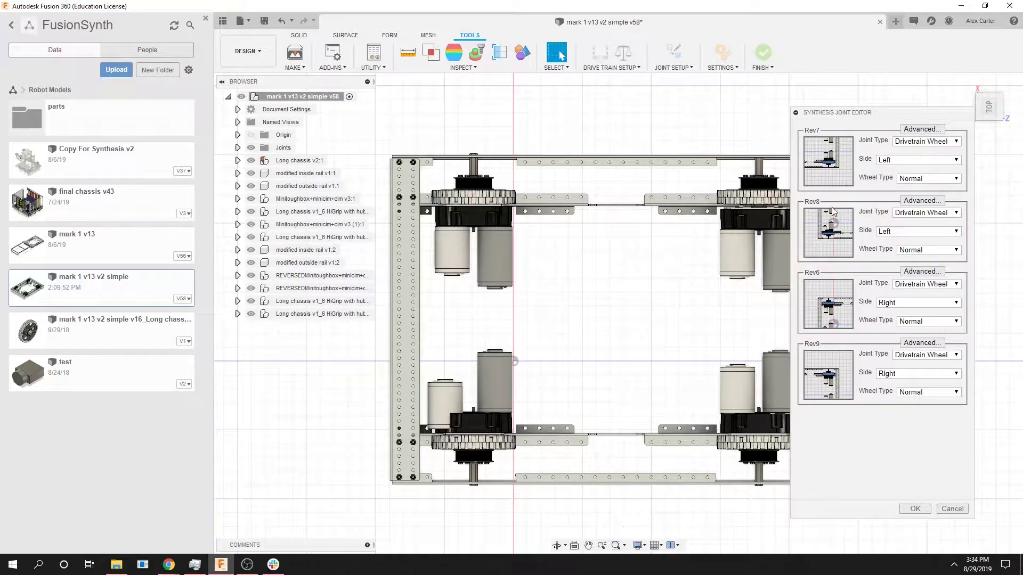
mouse_move(833, 209)
click(830, 173)
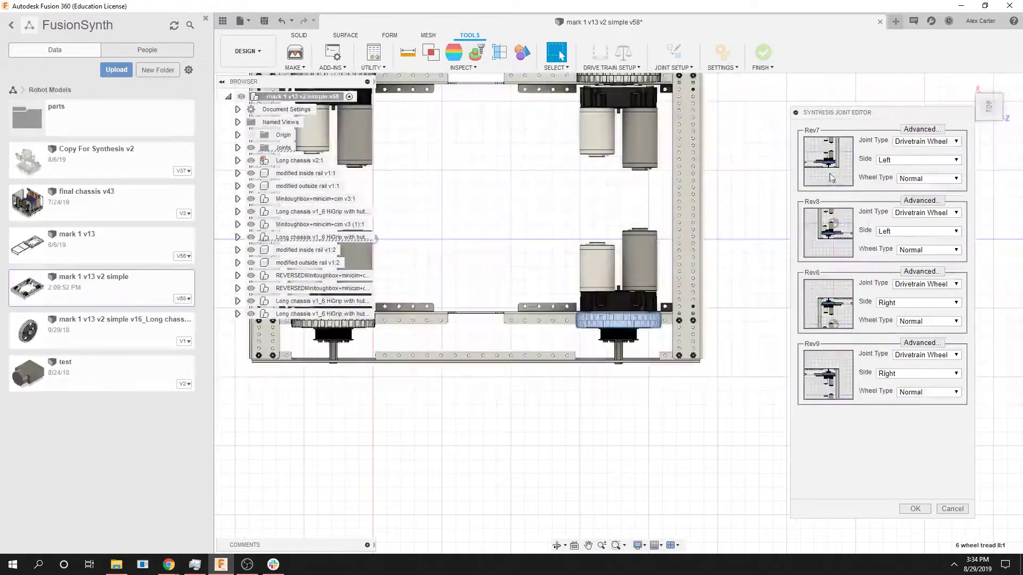
right_click(839, 427)
click(814, 418)
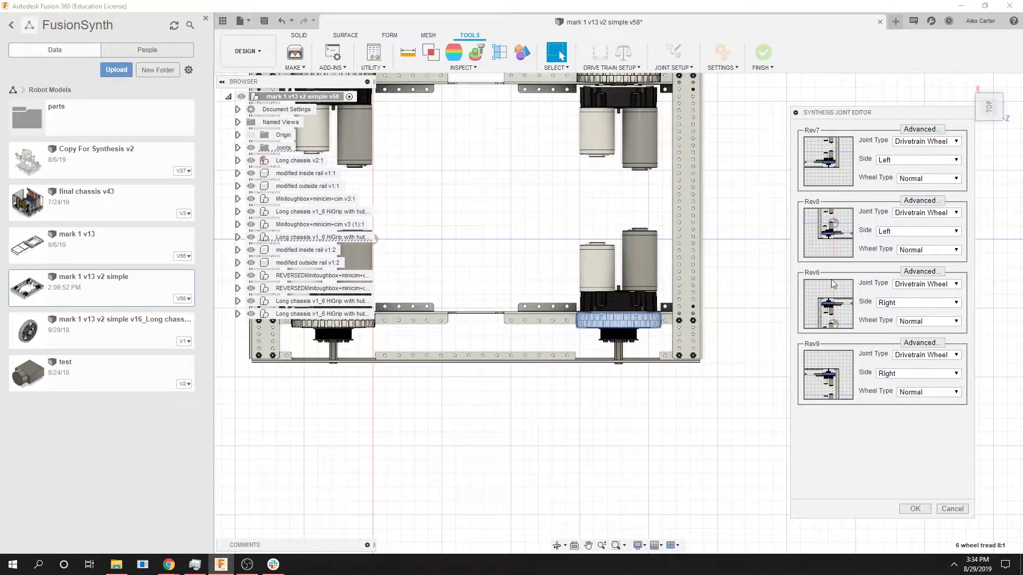
- Check the joints stored in the design's Joints folder against those listed in the joint editor
click(237, 148)
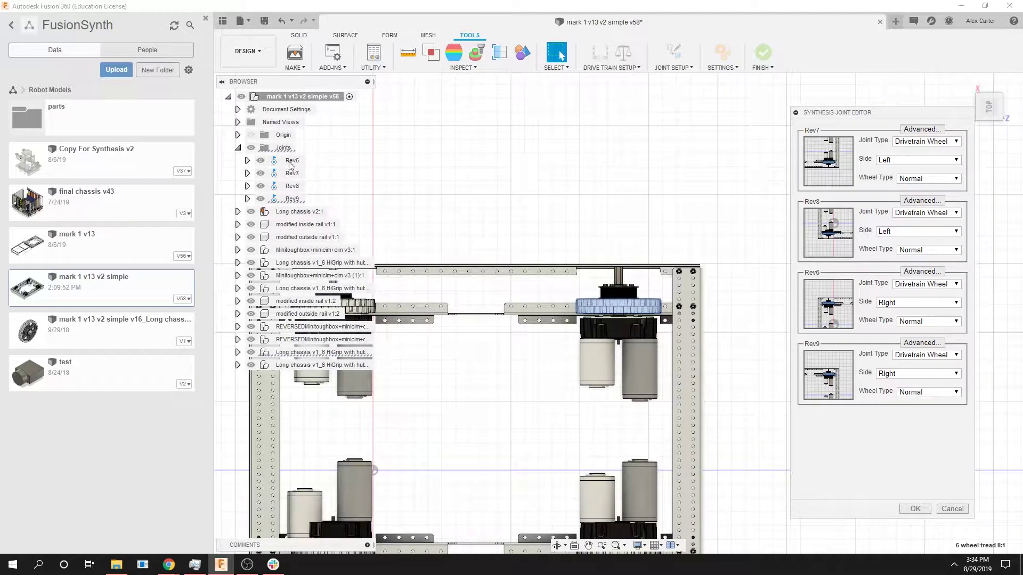
click(238, 149)
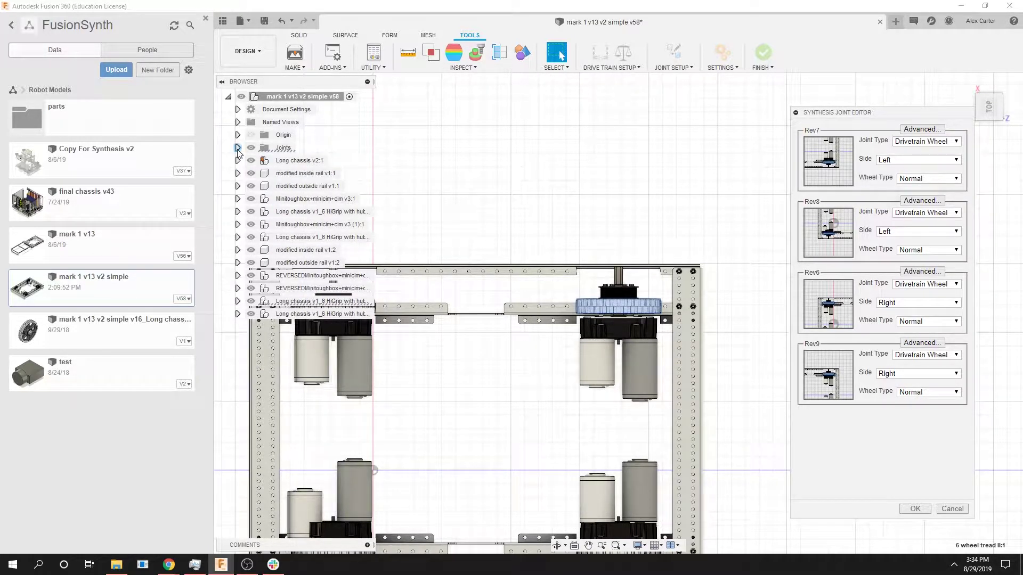
- Examine which chassis wheel each of the joints Rev7, Rev8, Rev6 and Rev9 belongs to, keeping the joint editor clear of the model
drag(852, 108, 808, 114)
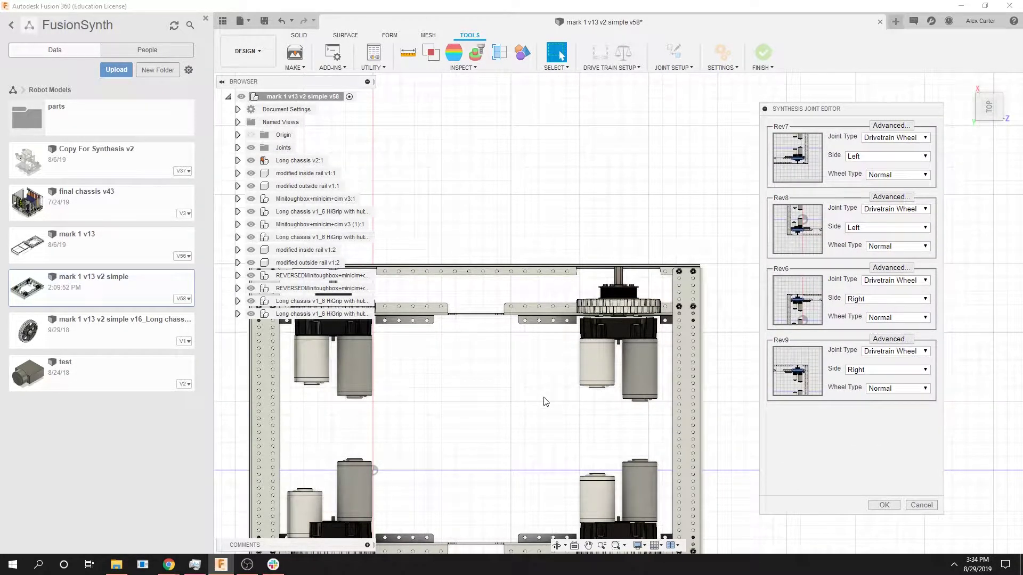
middle_drag(545, 402, 593, 233)
scroll(595, 234, down, 3)
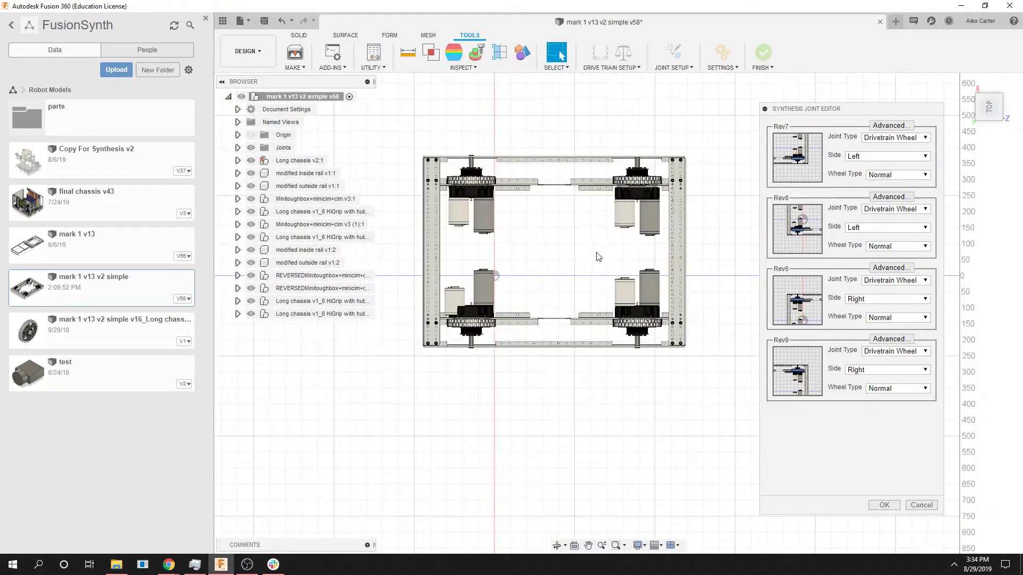
shift+middle_drag(606, 276, 687, 259)
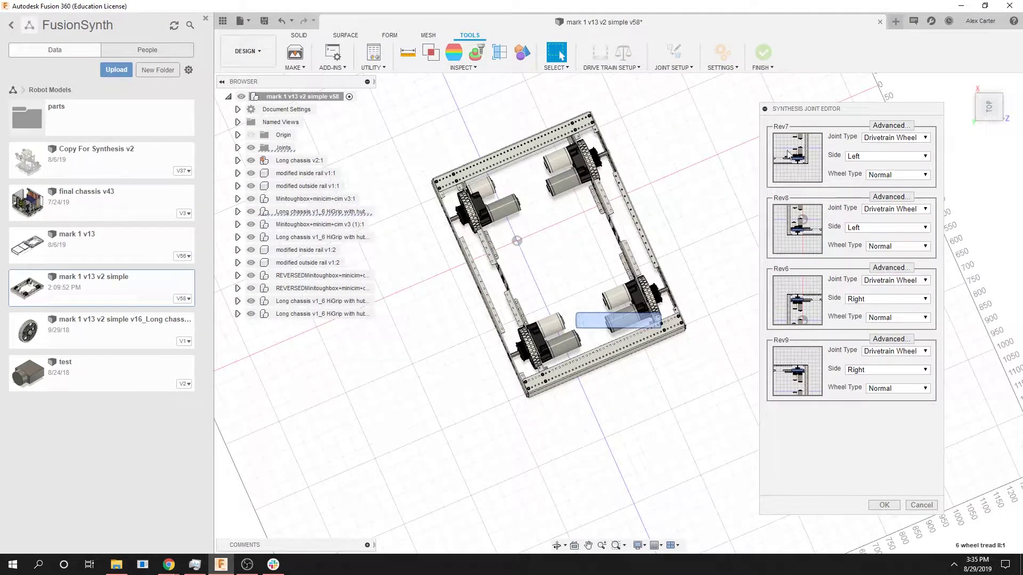
scroll(635, 137, down, 1)
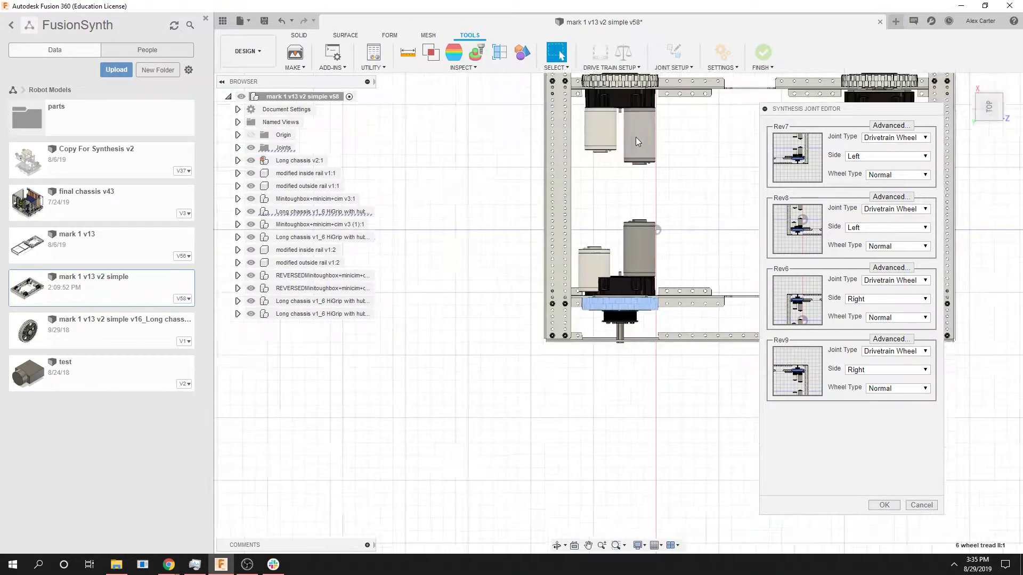
scroll(635, 137, up, 1)
middle_drag(635, 137, 585, 186)
middle_drag(644, 214, 507, 226)
click(808, 155)
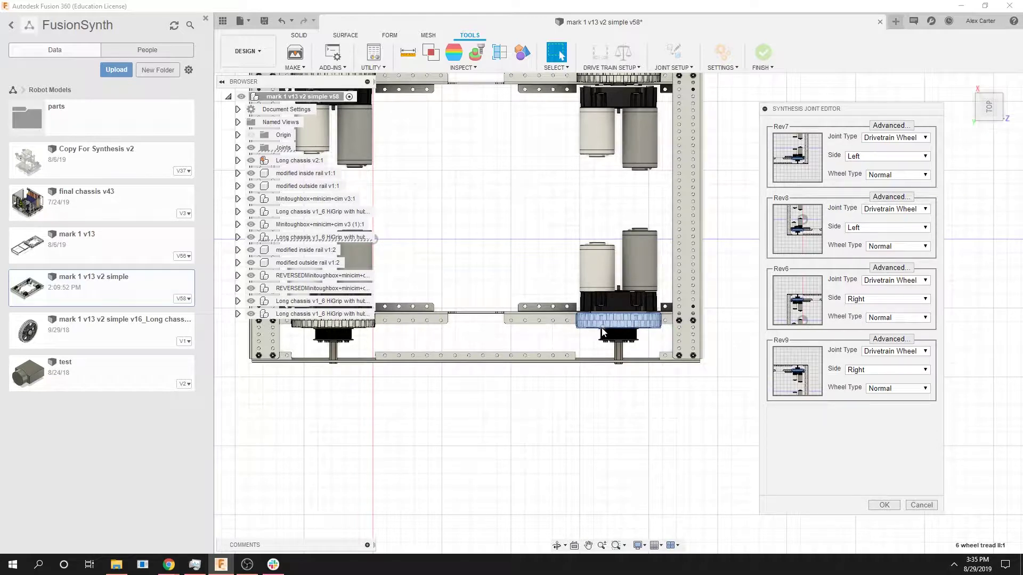
mouse_move(648, 336)
middle_down()
mouse_move(631, 330)
mouse_move(645, 333)
middle_up()
scroll(646, 333, up, 1)
click(787, 158)
mouse_move(797, 240)
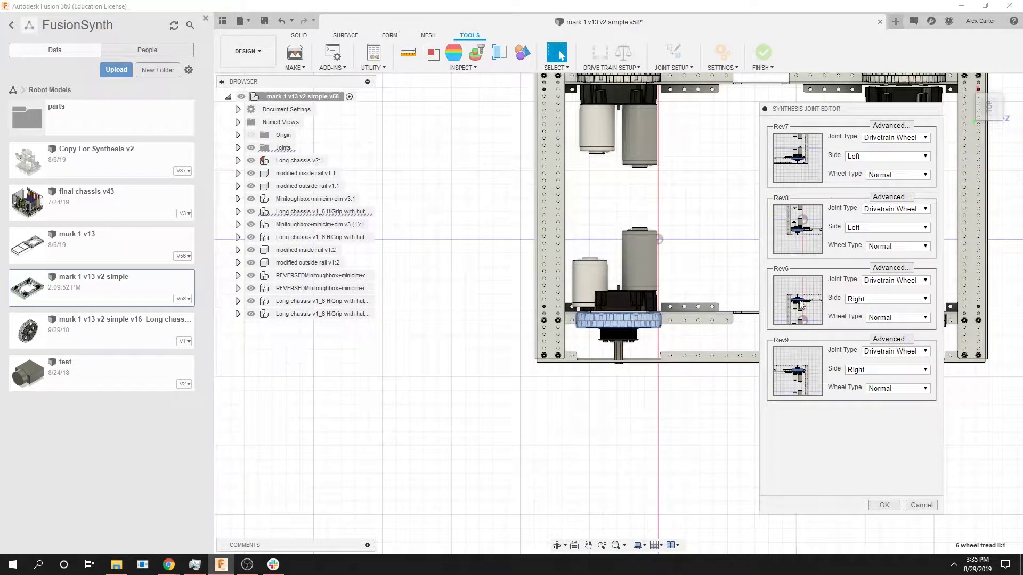
mouse_move(788, 356)
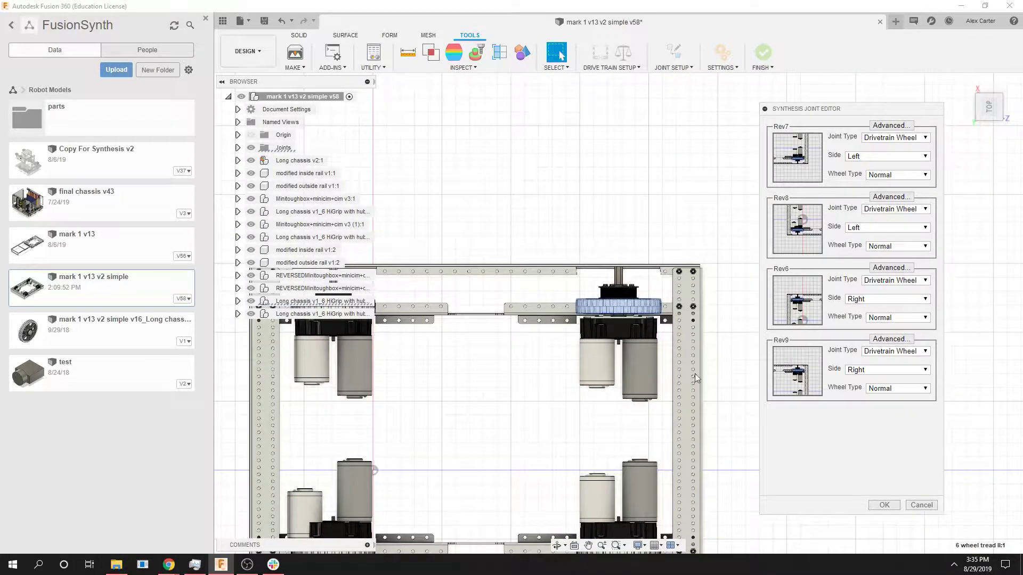
mouse_move(791, 167)
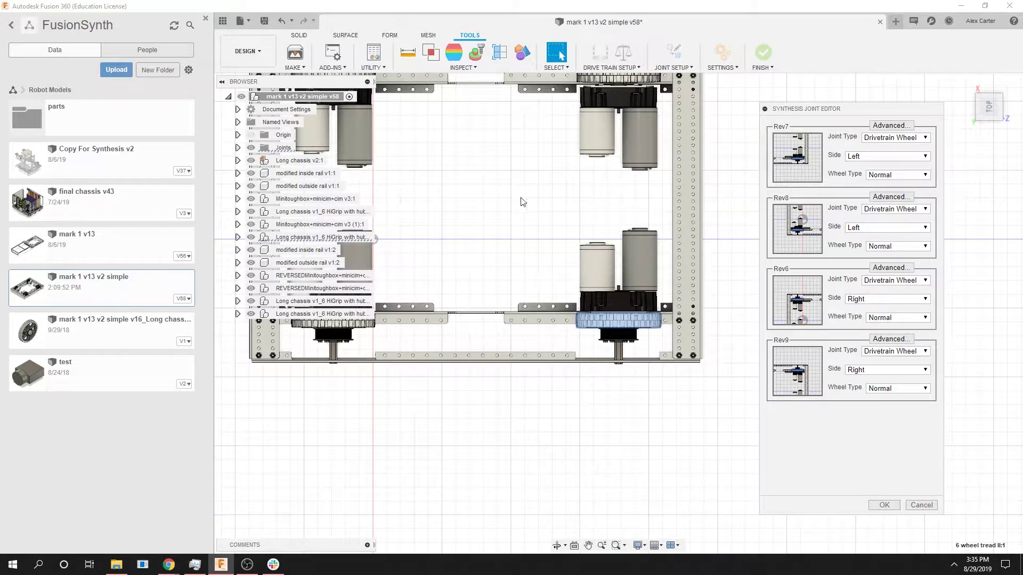
middle_drag(521, 201, 539, 293)
drag(804, 112, 789, 113)
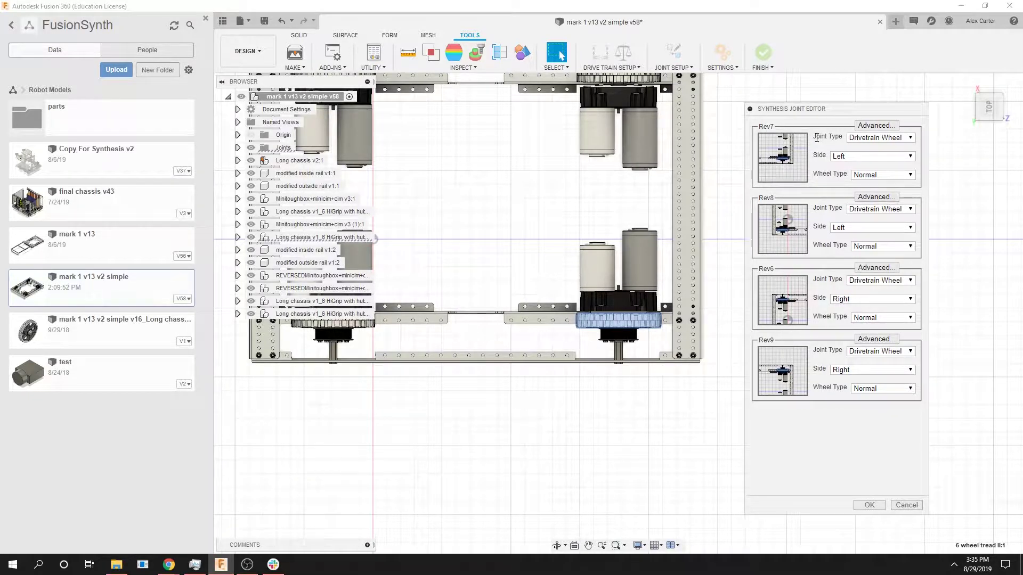
- Review the joint type options available for joint Rev7
click(854, 139)
click(835, 139)
click(861, 141)
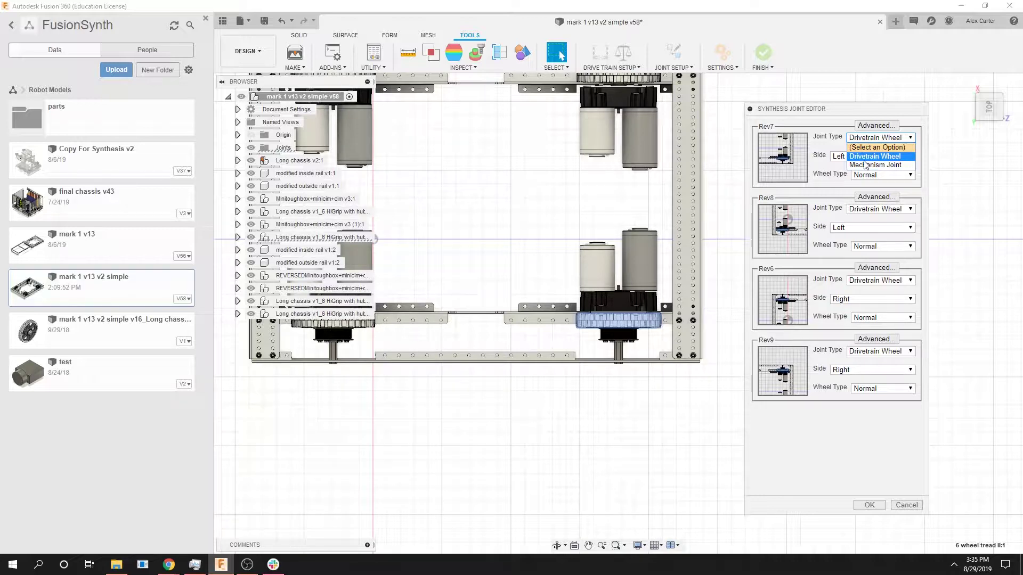
middle_drag(522, 177, 548, 263)
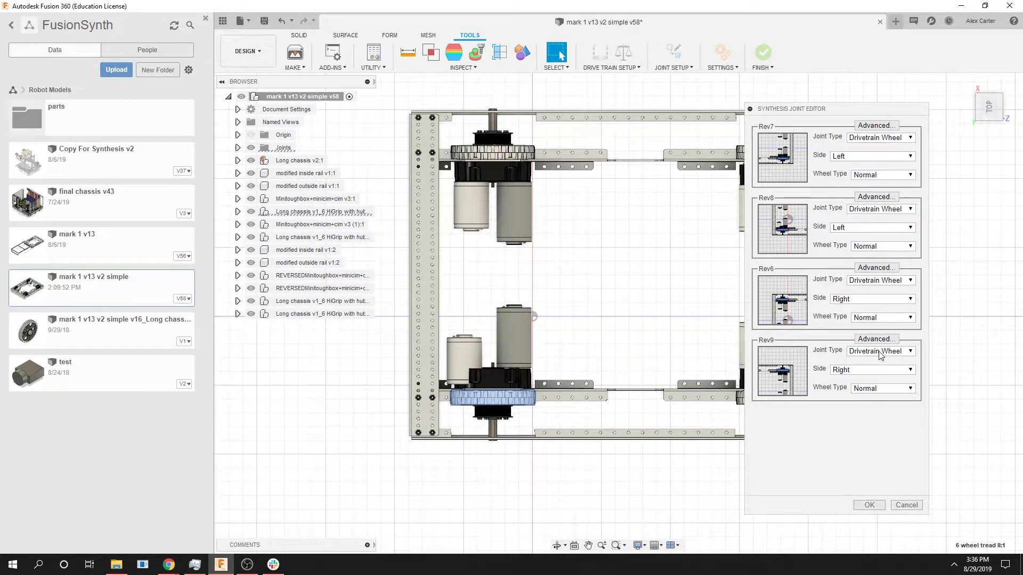
- Compare each joint's left or right side assignment with its highlighted wheel on the chassis
mouse_move(881, 358)
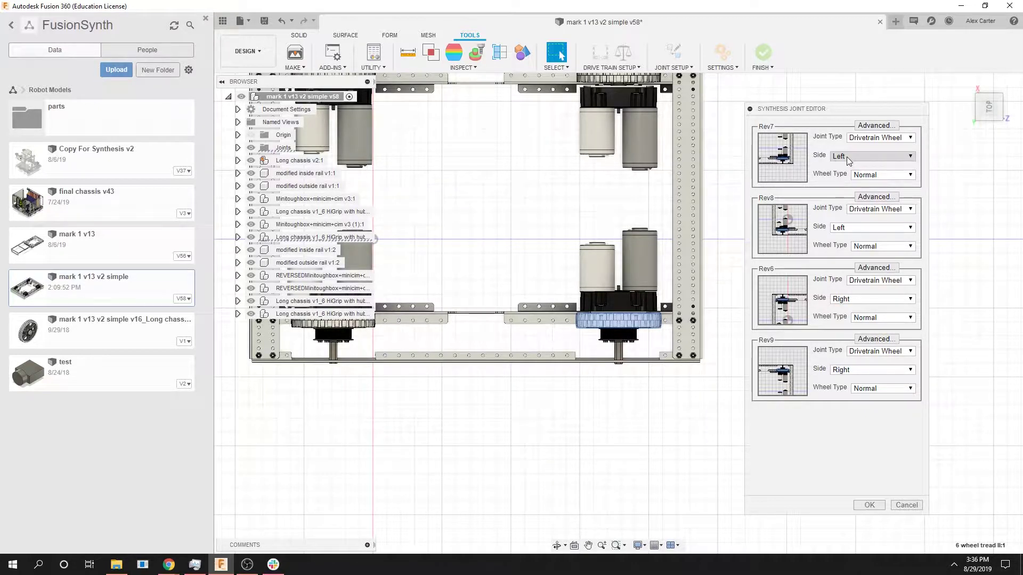
click(778, 233)
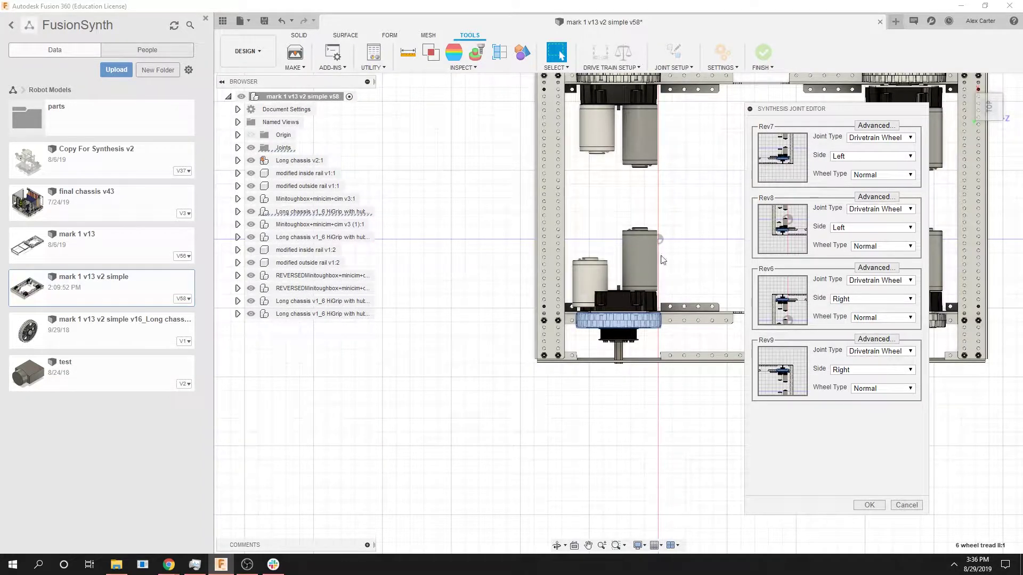
mouse_move(780, 297)
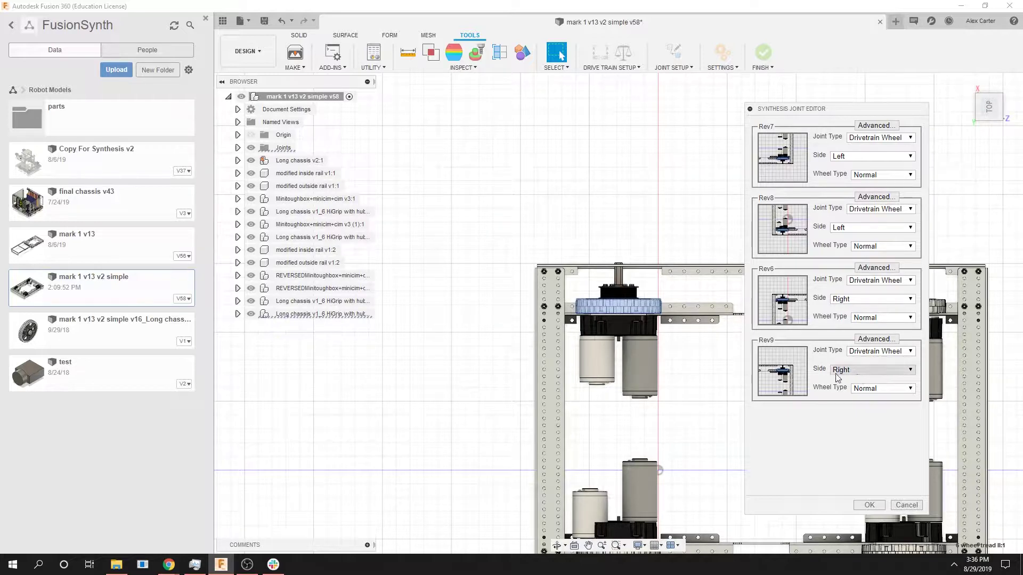
middle_drag(700, 331, 567, 295)
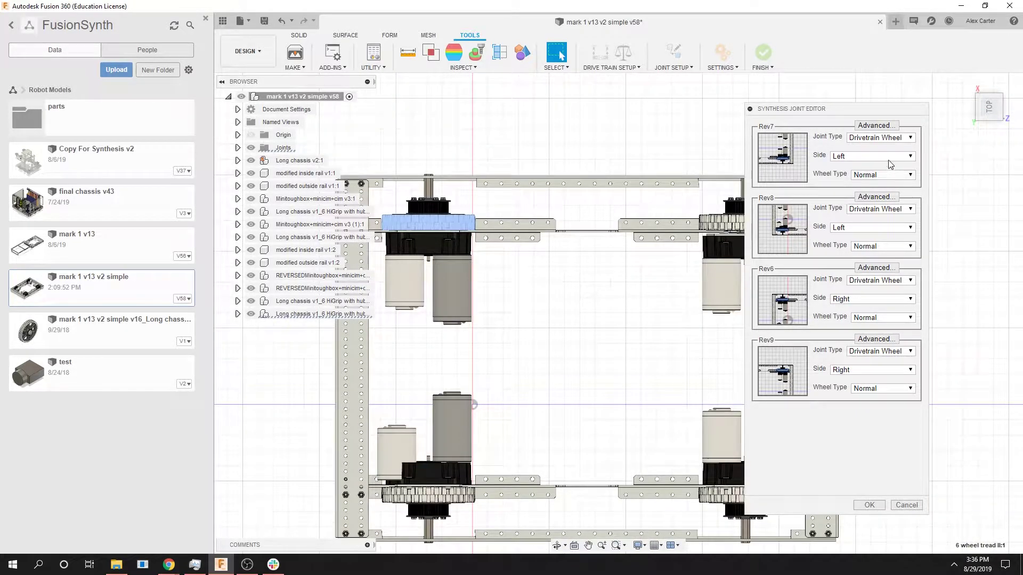
- Review the wheel type options for joint Rev7 and choose Normal
click(884, 174)
click(884, 174)
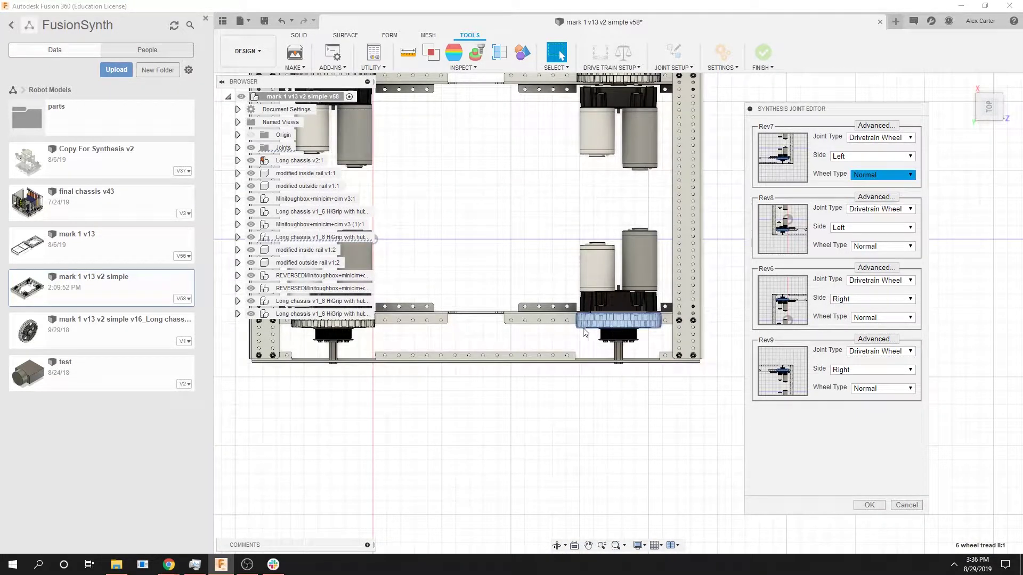
middle_drag(346, 306, 397, 312)
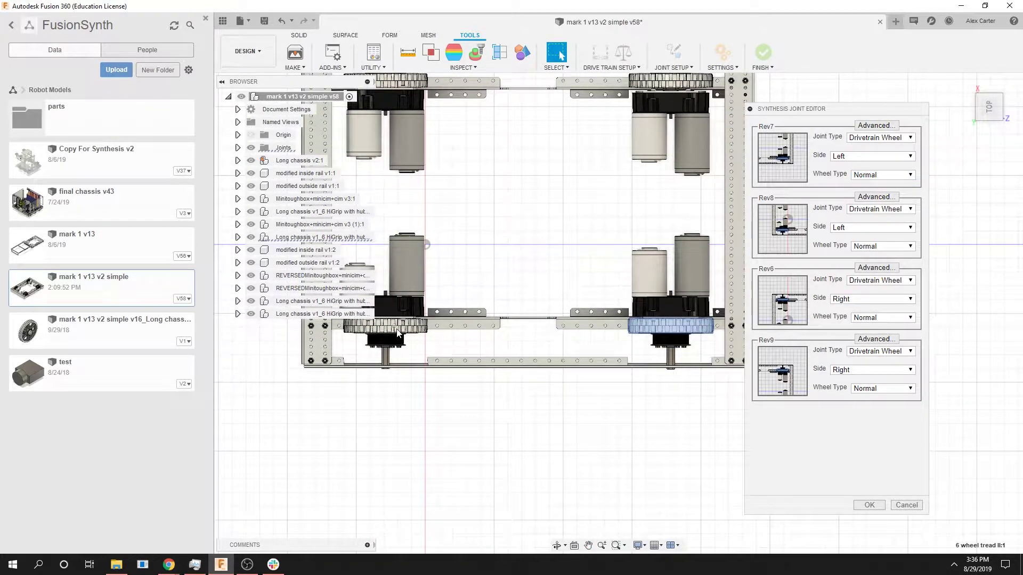
middle_drag(486, 237, 511, 342)
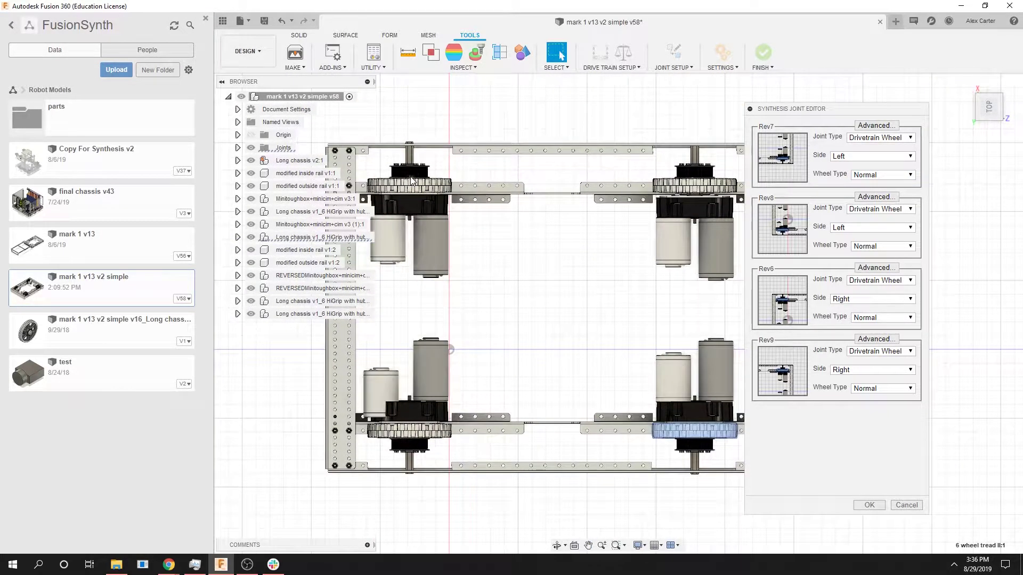
click(887, 174)
click(876, 185)
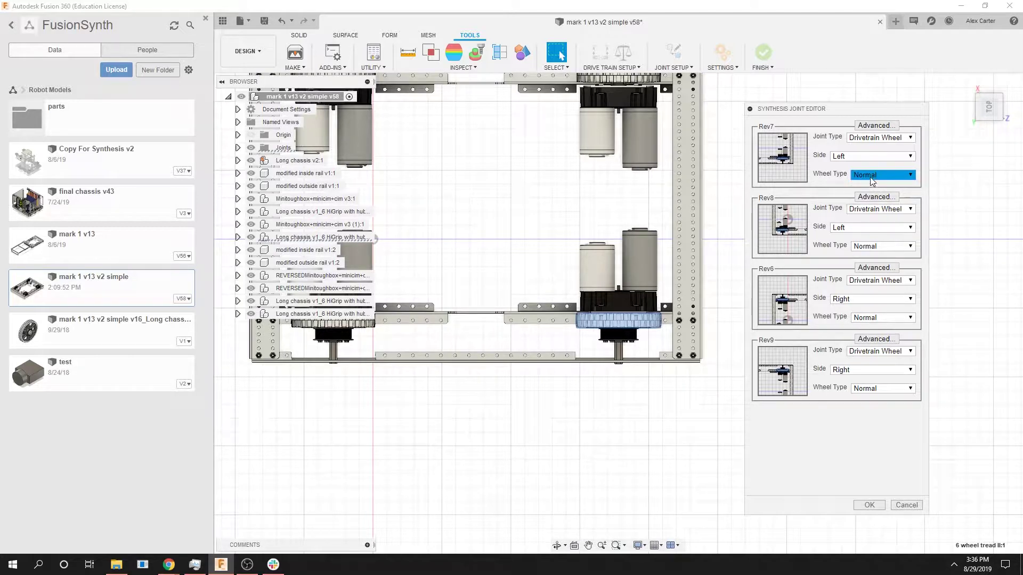
click(871, 177)
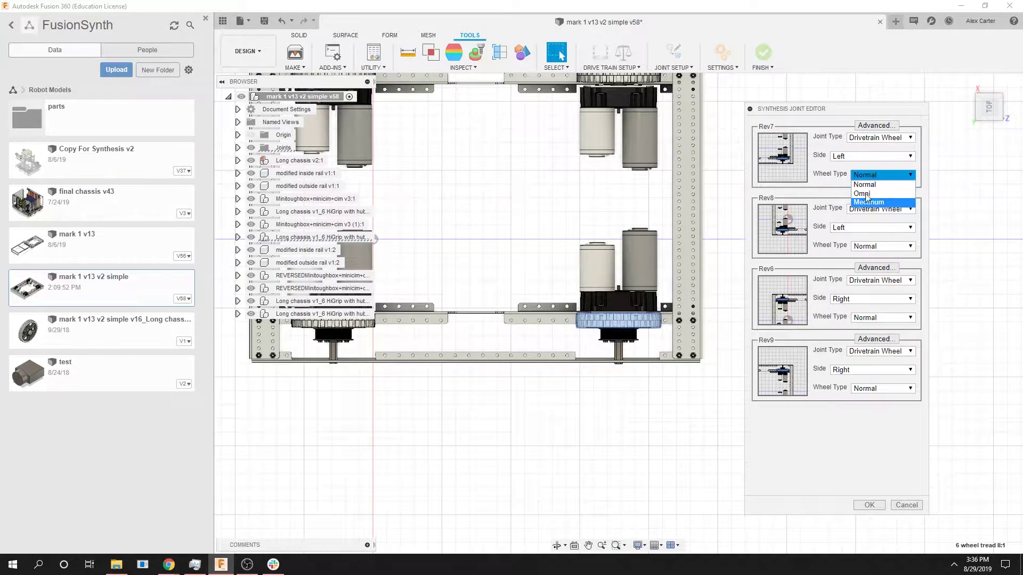
click(875, 185)
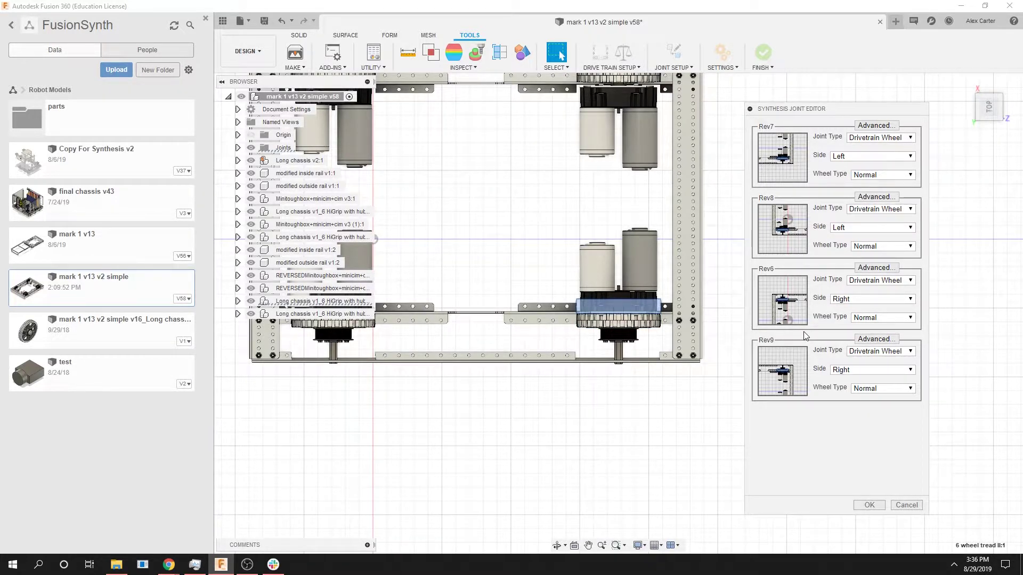
- Set joint Rev7's joint type to Mechanism Joint and choose Motor as its driver type
click(873, 140)
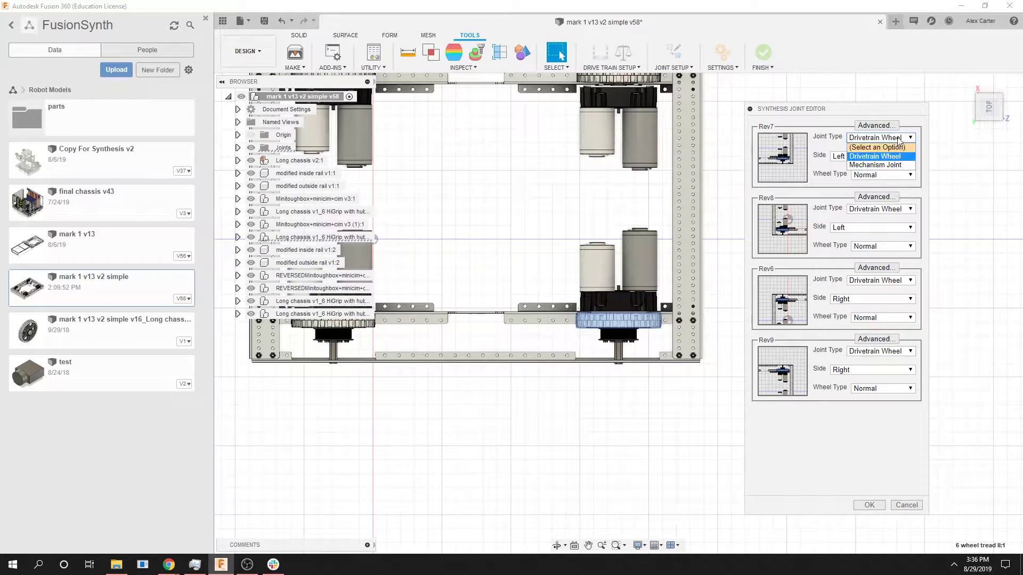
click(886, 165)
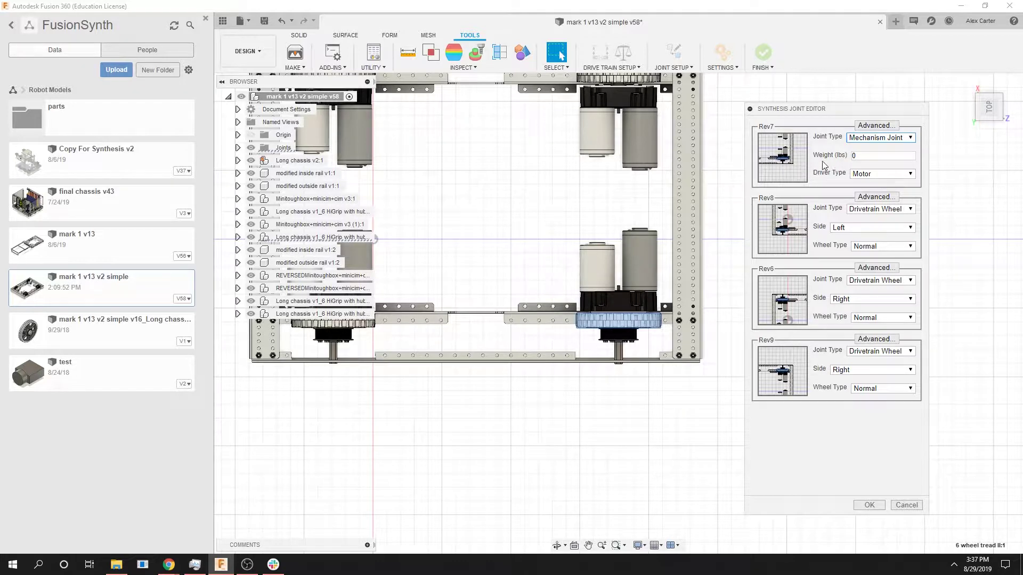
double_click(855, 156)
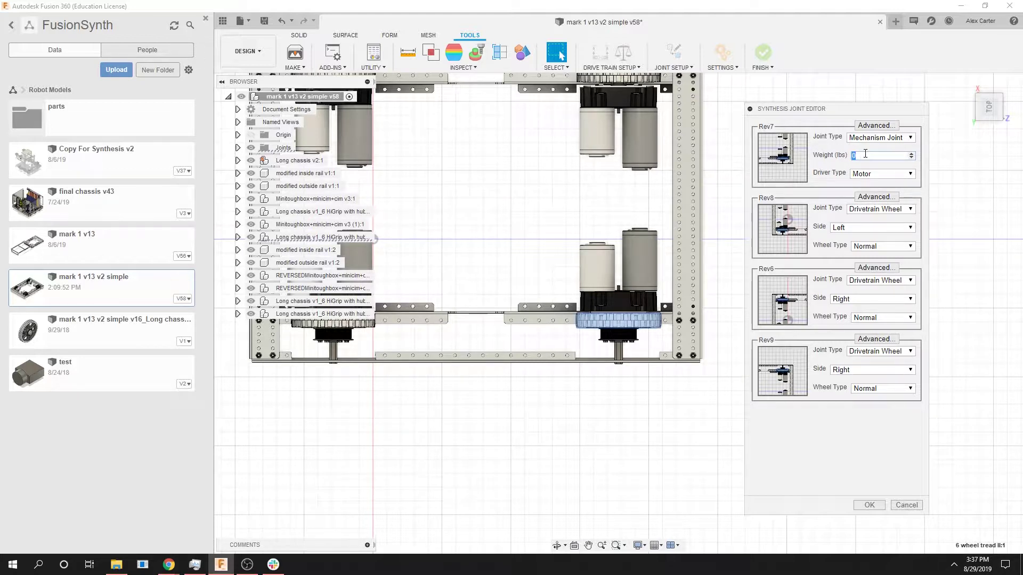
click(865, 154)
click(863, 176)
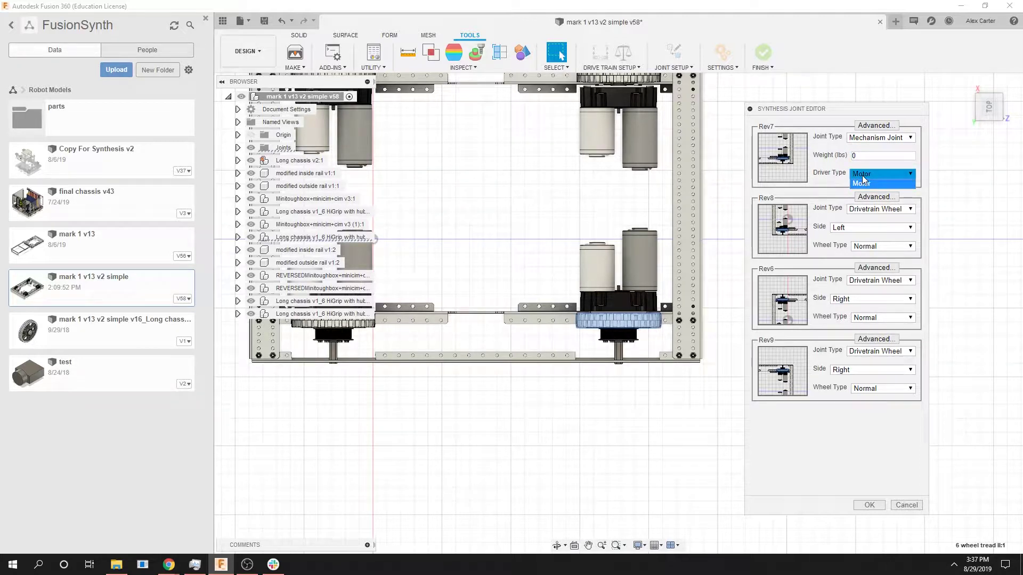
click(863, 177)
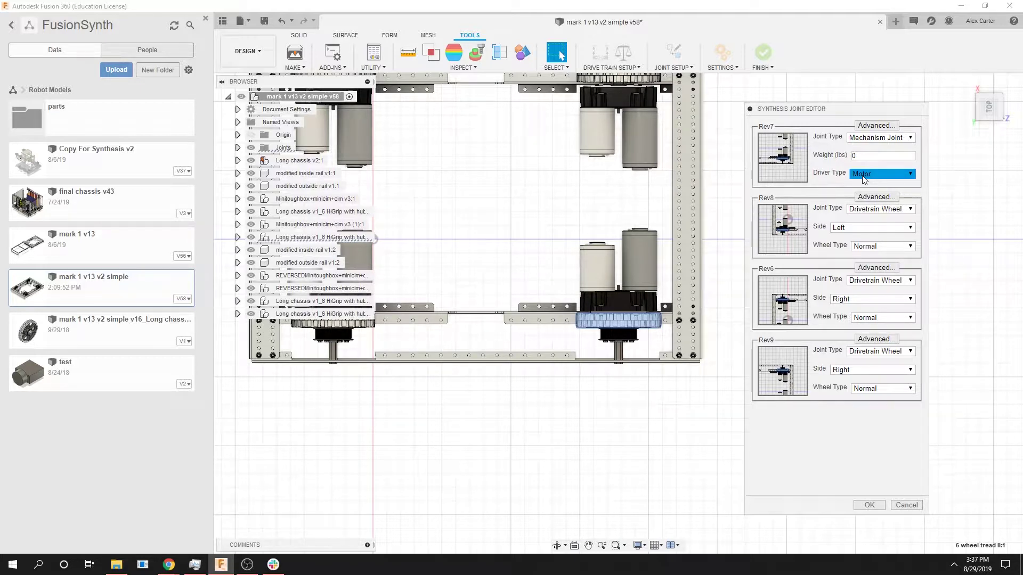
click(864, 174)
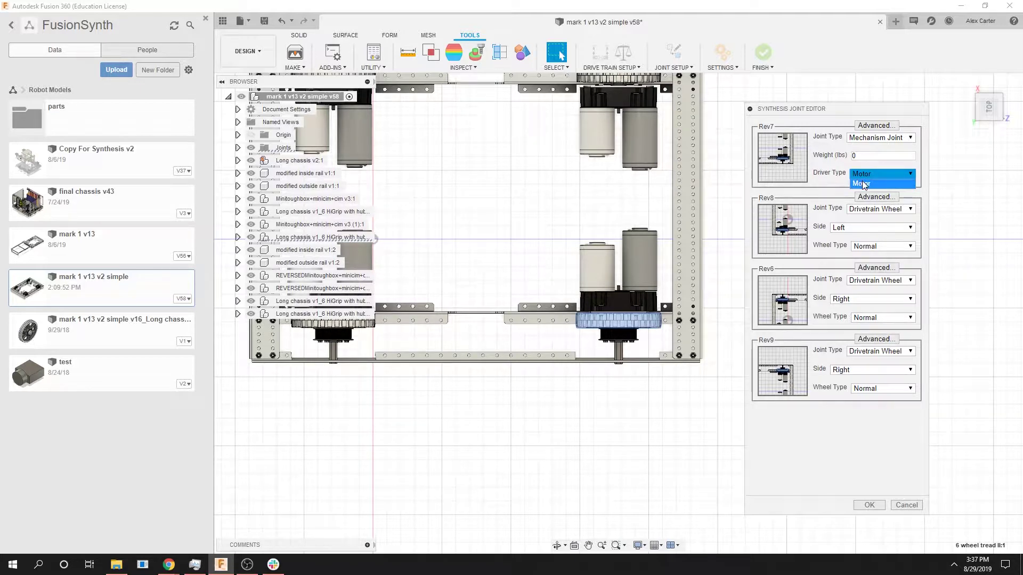
click(863, 185)
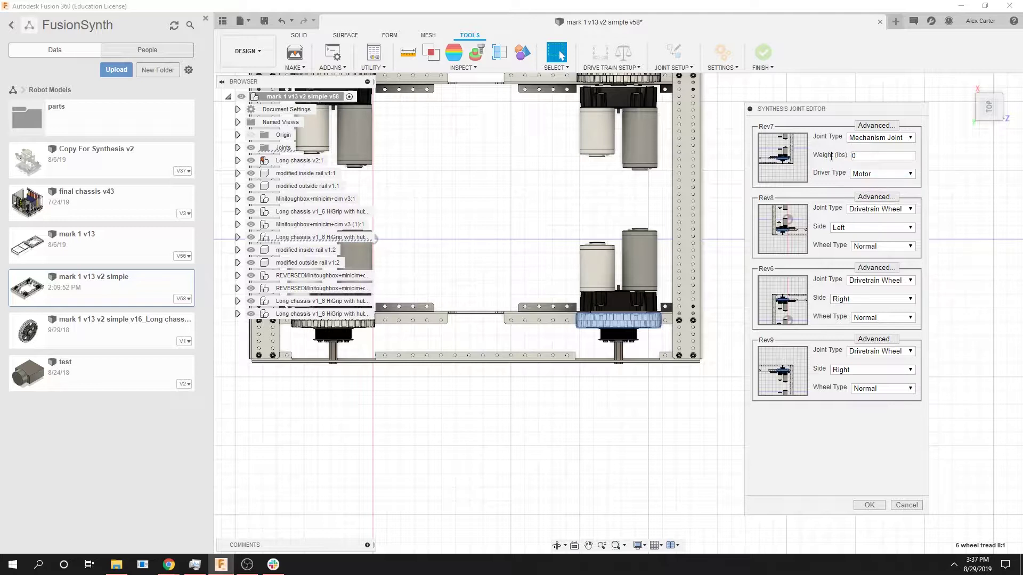
- Open joint Rev7's advanced settings and choose CAN as its driver port type
click(879, 140)
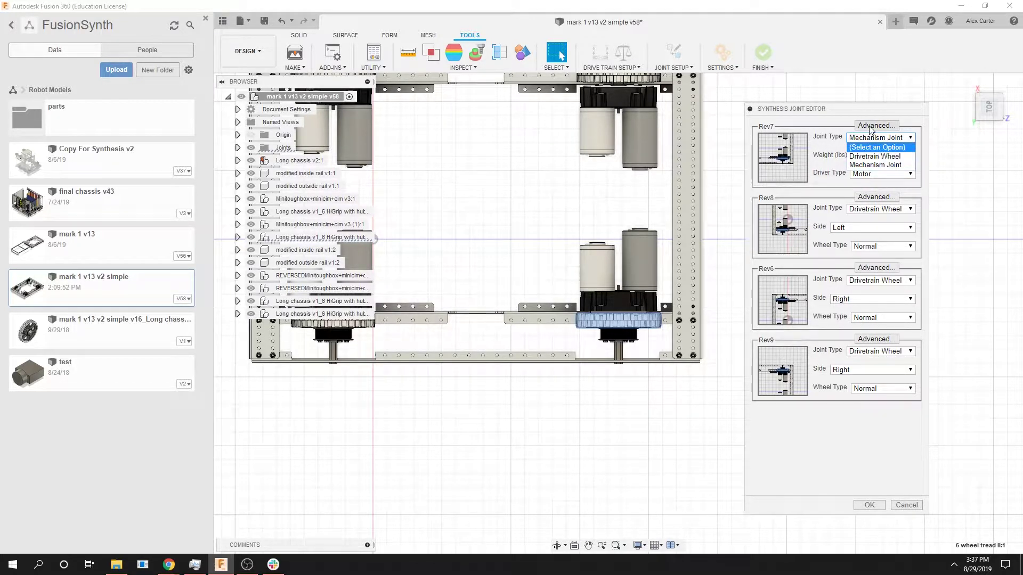
click(871, 128)
drag(911, 146, 857, 113)
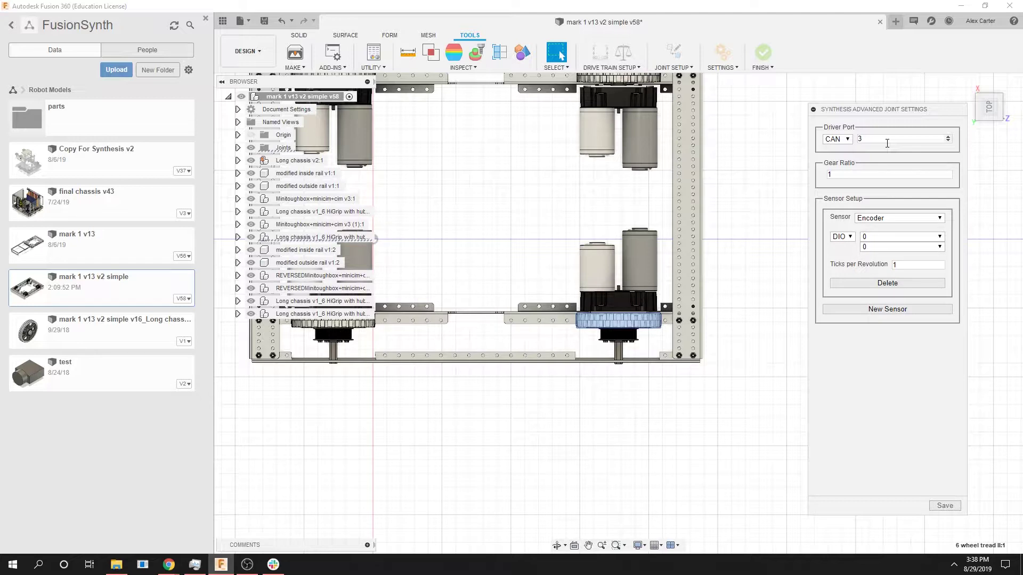
click(836, 140)
click(835, 150)
- Try gear ratios of 20 and 10.71 for joint Rev7, ending with the ratio at 1
drag(911, 178, 824, 179)
text(20)
key(BackSpace)
key(BackSpace)
text(10.71)
key(ctrl+a)
key(BackSpace)
text(2)
key(BackSpace)
text(1)
- Review the sensor types available for joint Rev7, keeping Encoder selected
drag(825, 199, 865, 201)
click(849, 215)
click(878, 219)
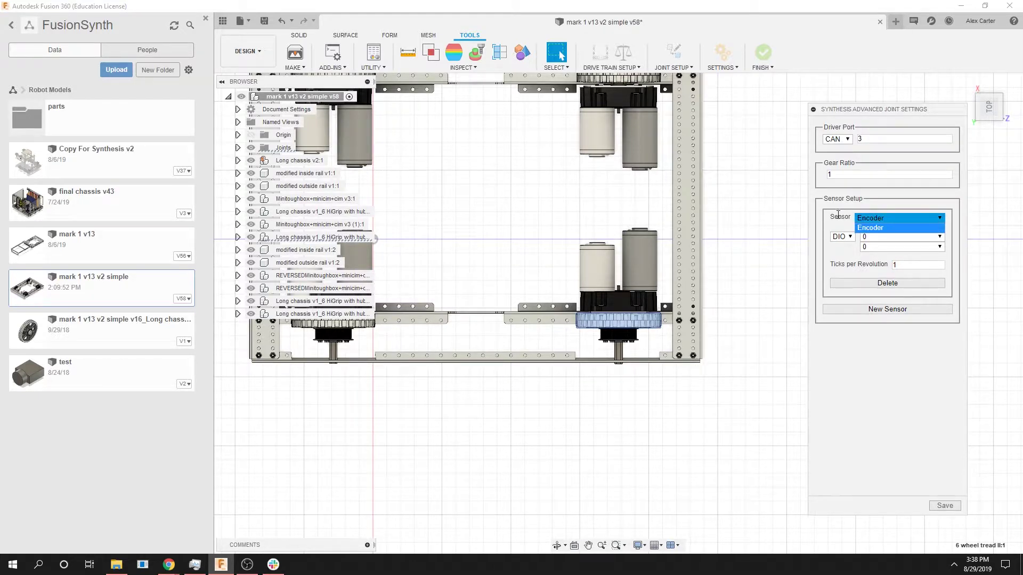
click(875, 220)
click(875, 220)
click(875, 220)
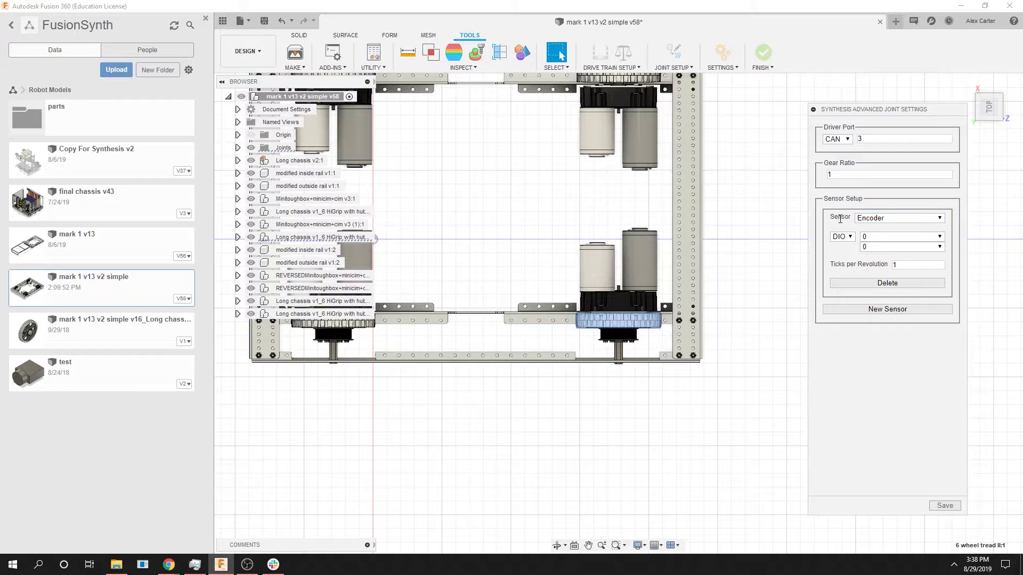
- Review the encoder's DIO port options and set its second port to 1
click(847, 237)
click(846, 237)
click(897, 238)
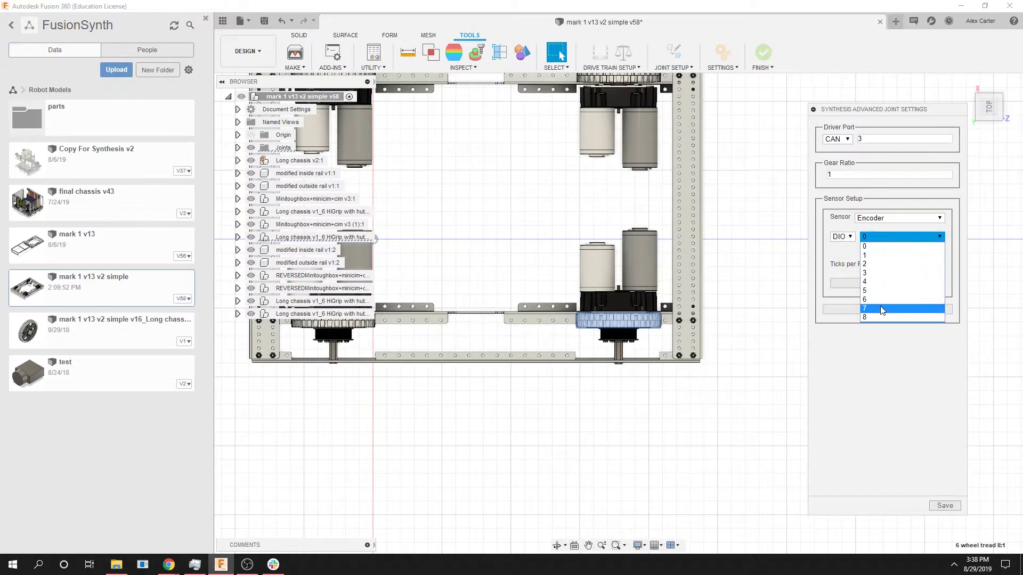
click(876, 246)
click(877, 248)
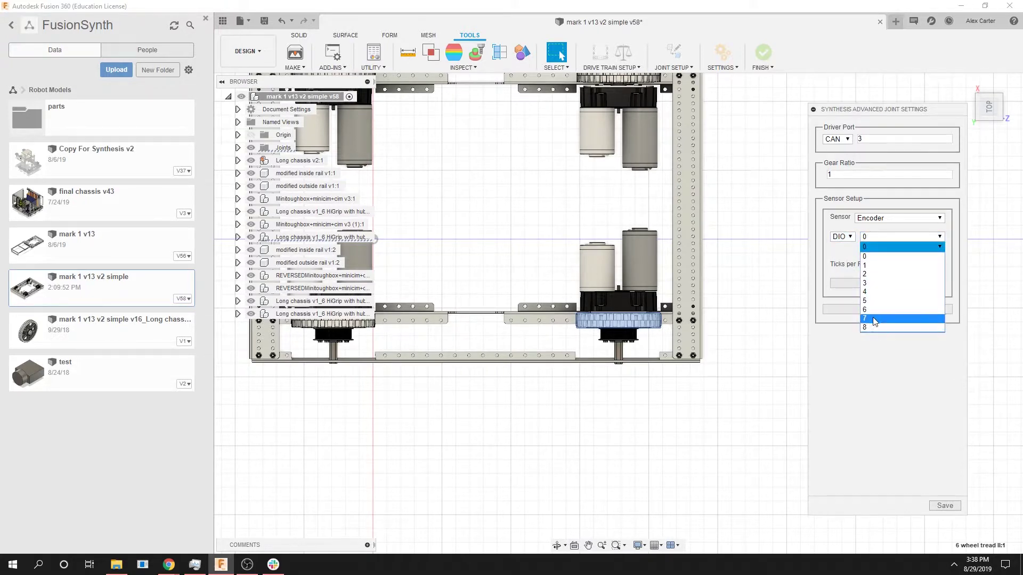
click(884, 247)
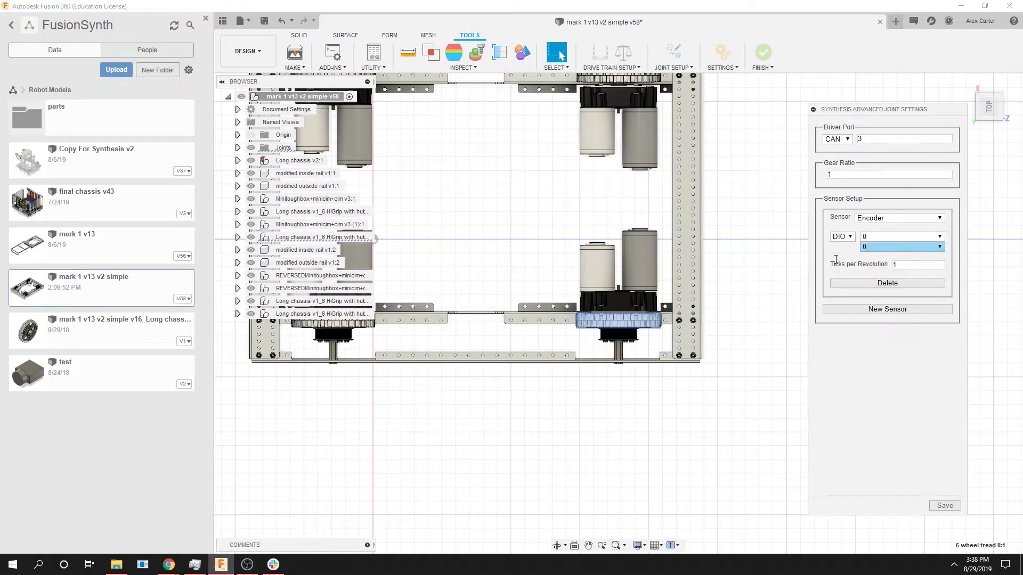
click(884, 247)
click(878, 267)
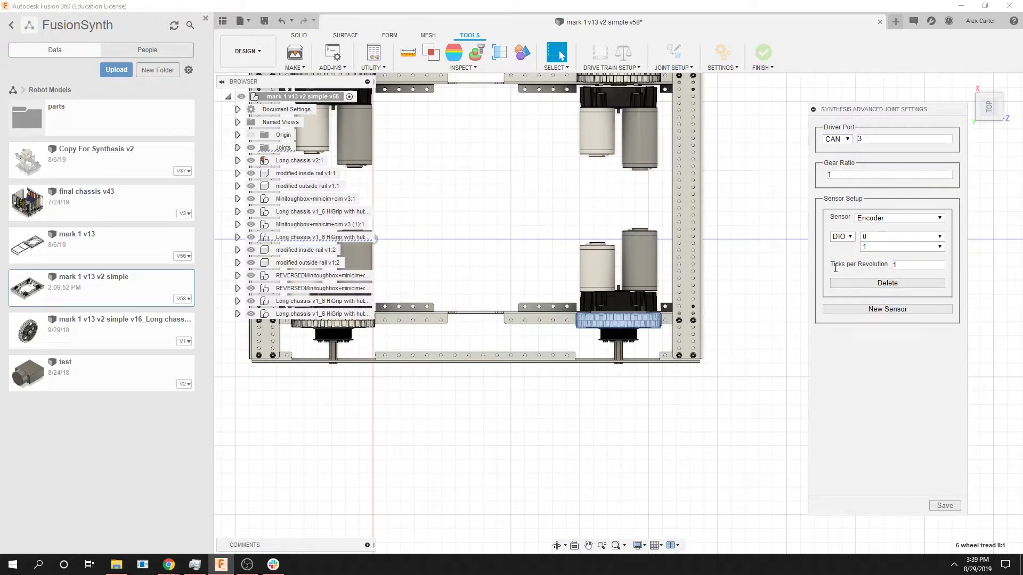
- Edit the encoder's ticks per revolution and save the advanced joint settings
drag(846, 264, 886, 263)
double_click(907, 266)
text(000)
click(944, 506)
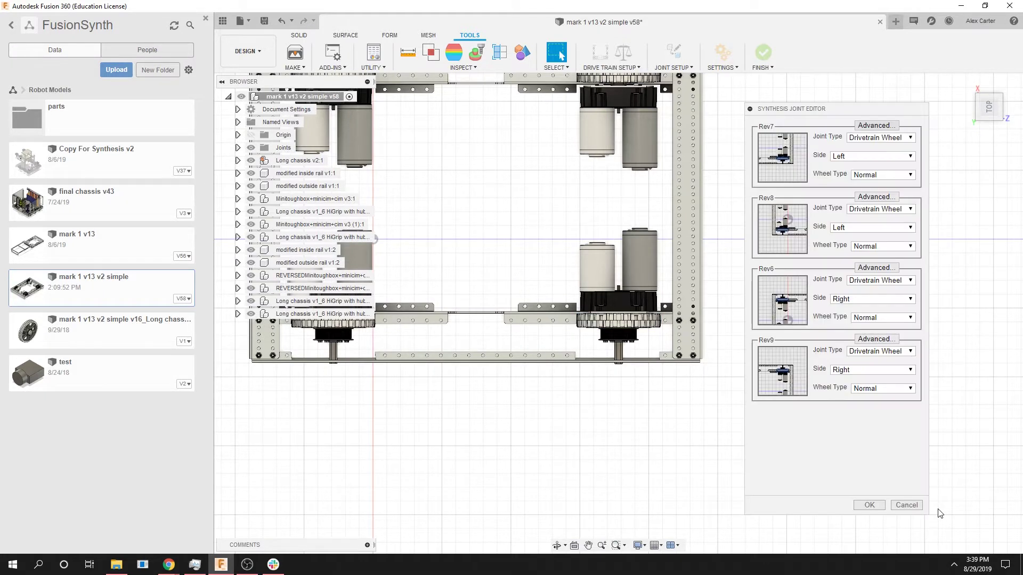
- Choose Drivetrain Wheel as joint Rev7's joint type, and review and save its advanced settings
click(876, 139)
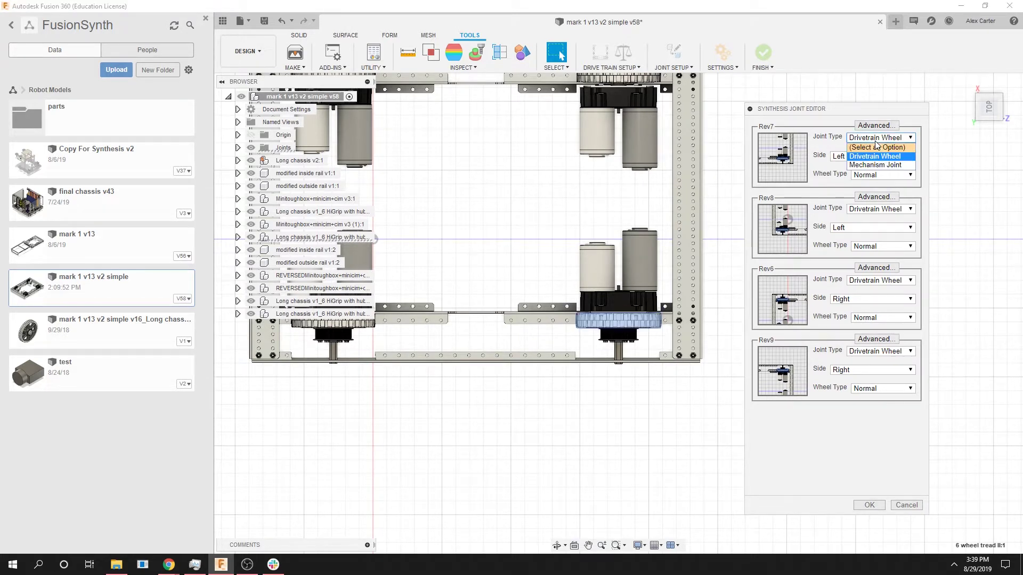
click(875, 157)
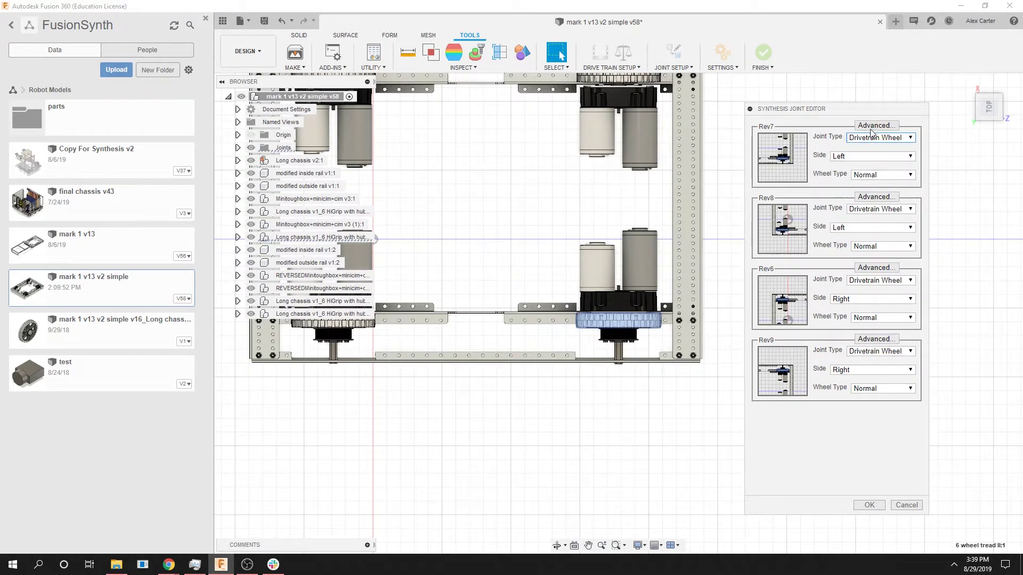
click(874, 127)
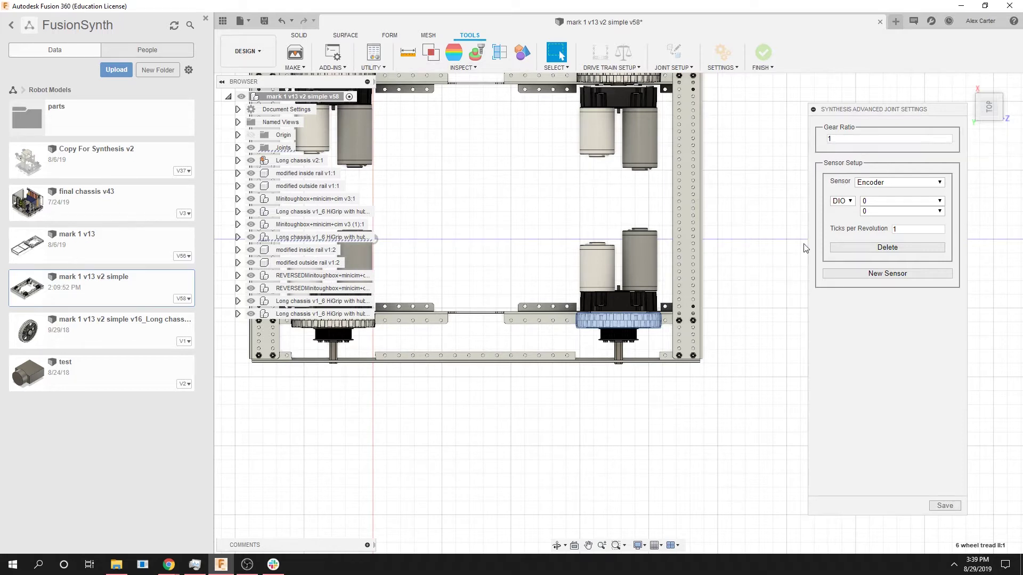
click(945, 506)
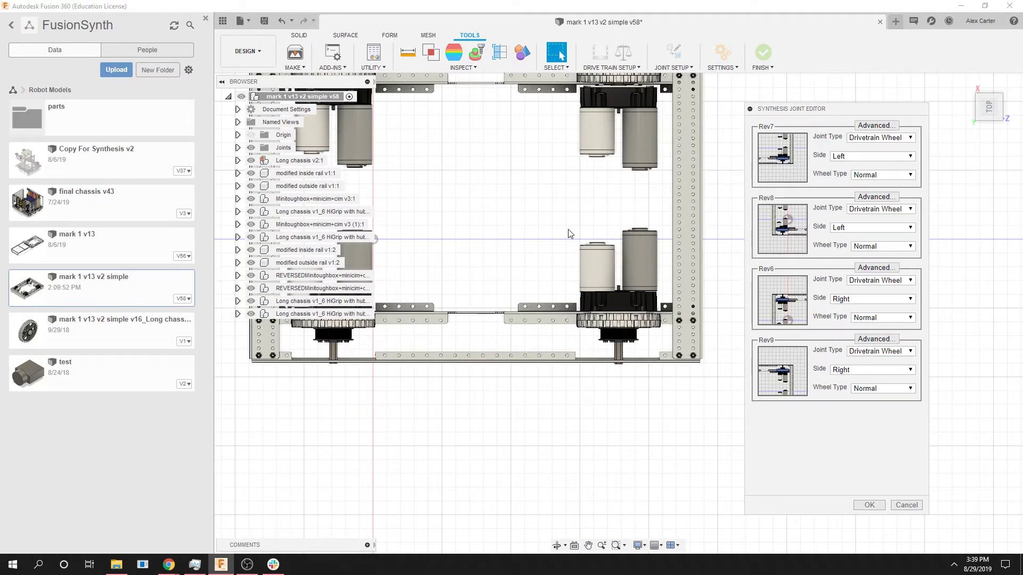
- Check the whole chassis and apply the joint settings for all four wheels
middle_drag(569, 229, 608, 307)
scroll(608, 307, down, 2)
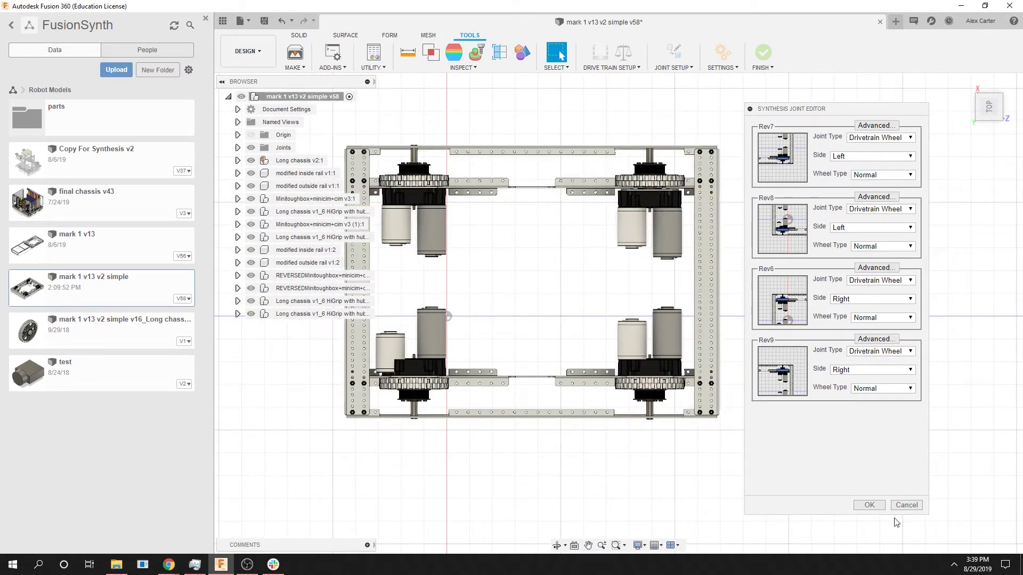
click(870, 507)
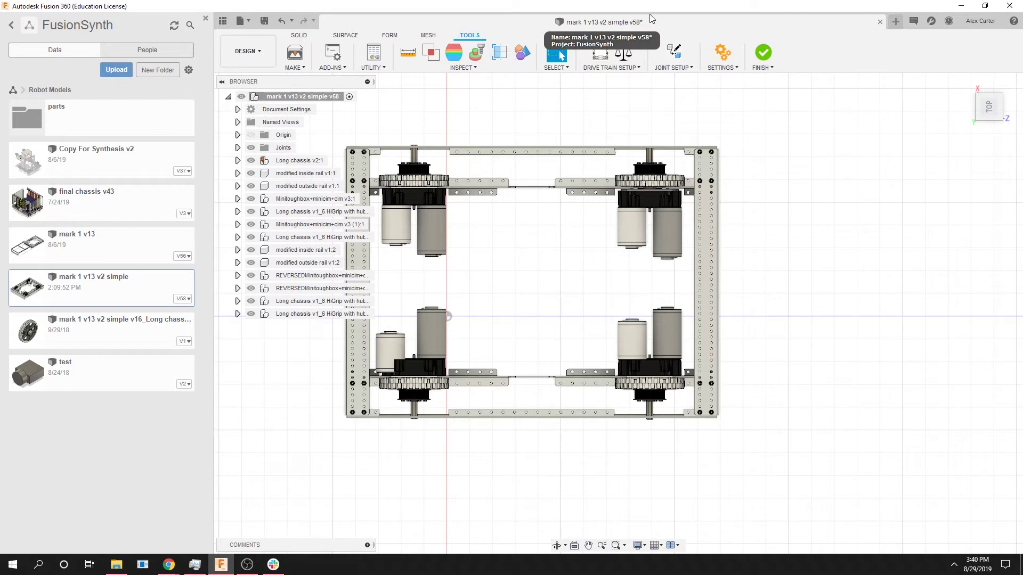
- Start the Finish Robot Export command for the configured robot
scroll(618, 335, down, 2)
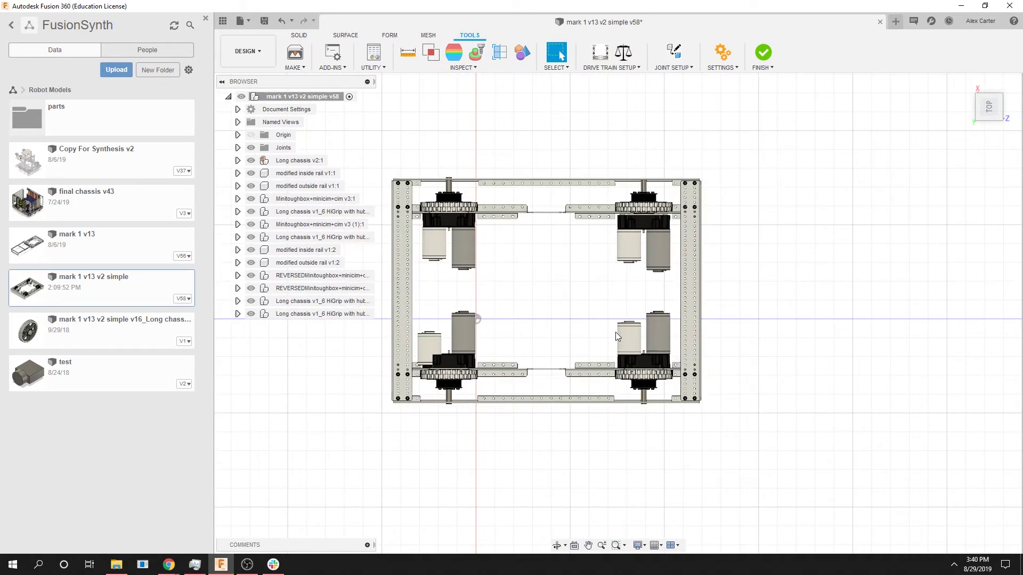
click(765, 60)
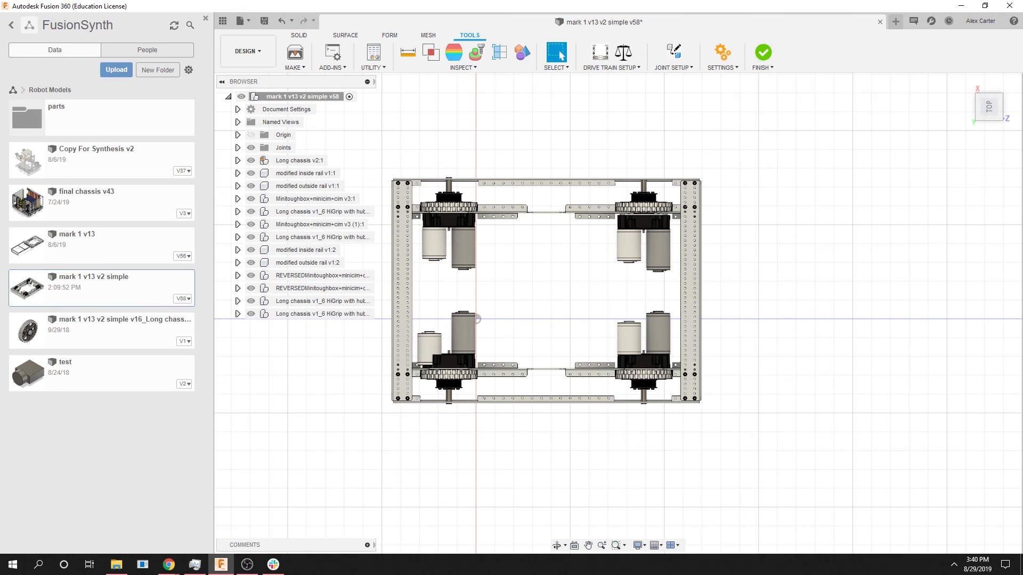